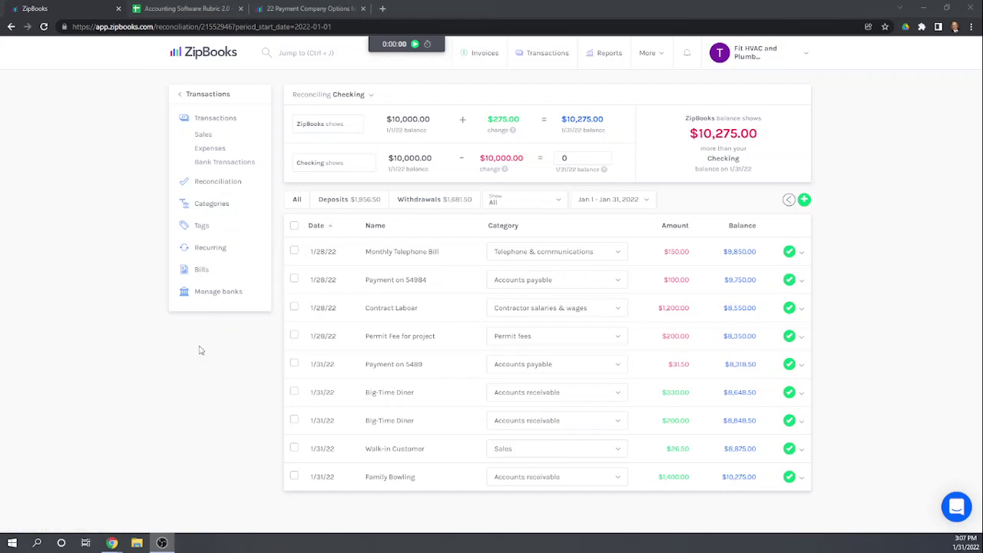
# View the Checking category's transactions, then open its Edit Category settings from the categories list
pyautogui.click(212, 207)
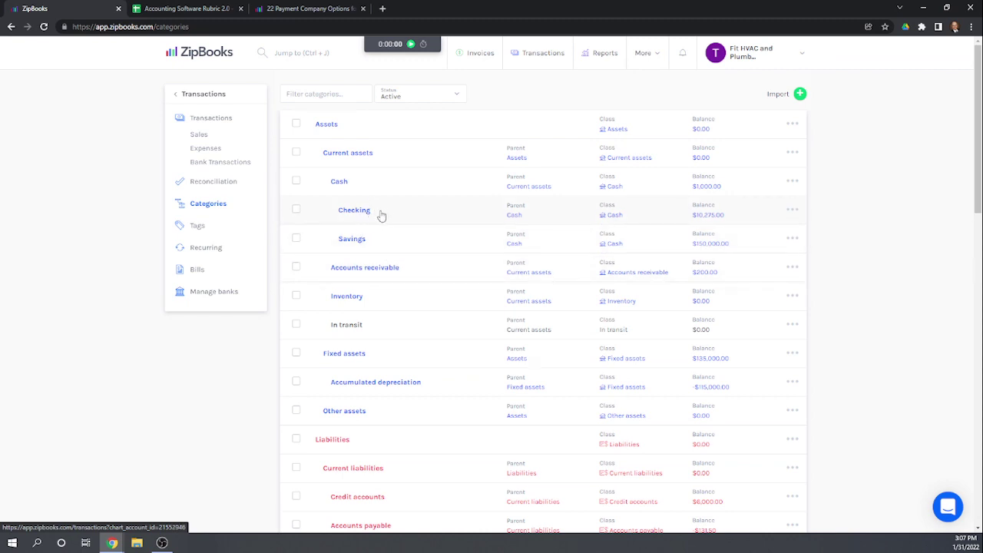
pyautogui.click(431, 242)
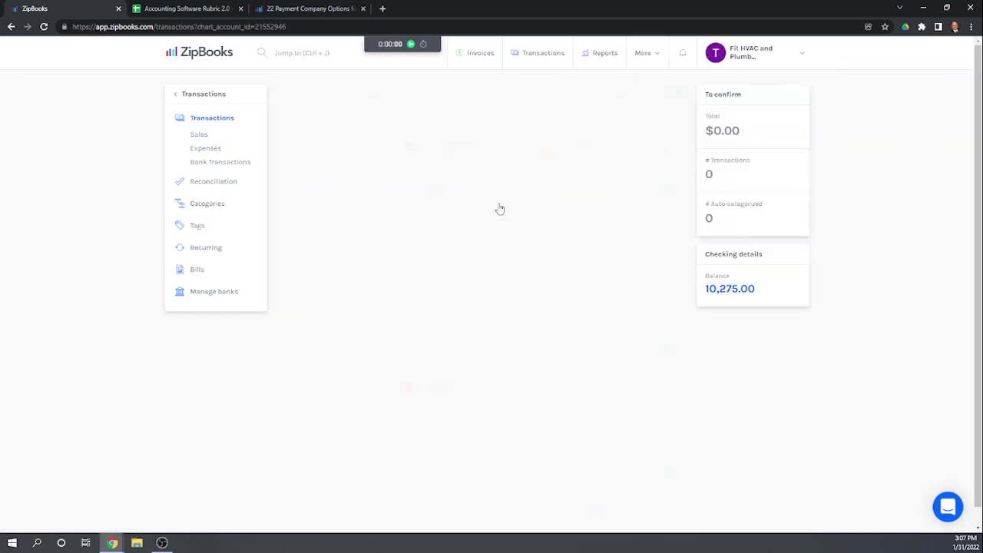
pyautogui.click(11, 27)
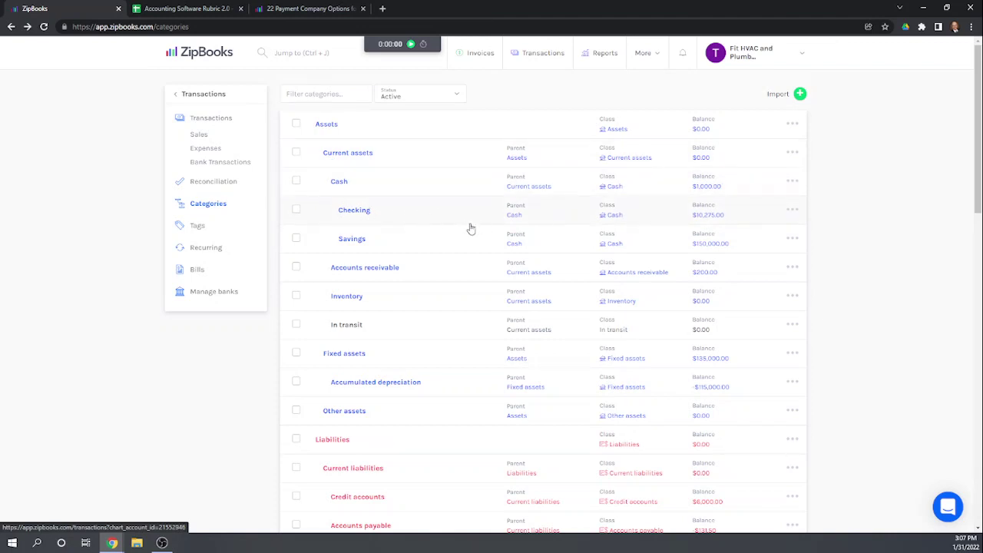
pyautogui.click(794, 214)
pyautogui.click(778, 227)
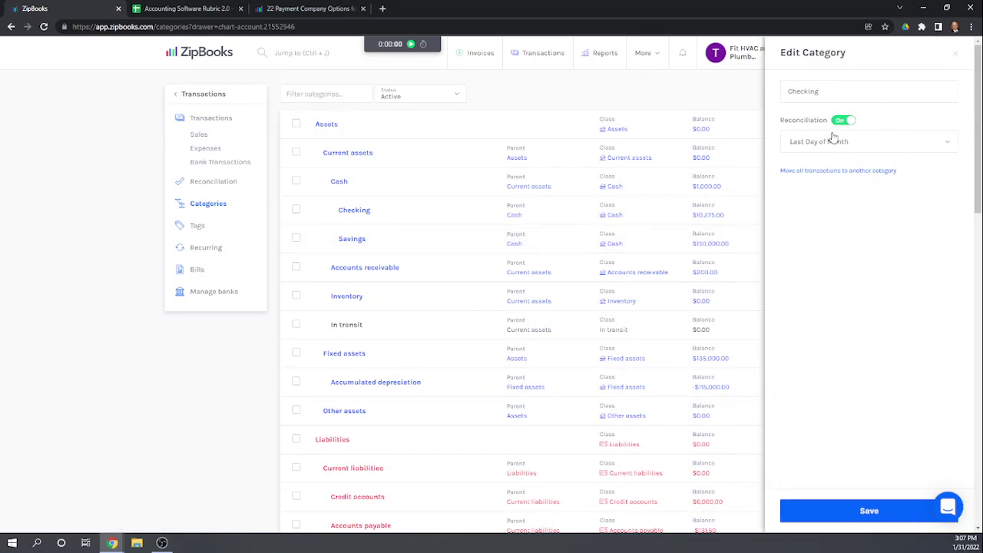
# Save the Checking category settings and start the January 2022 Checking reconciliation
pyautogui.click(871, 515)
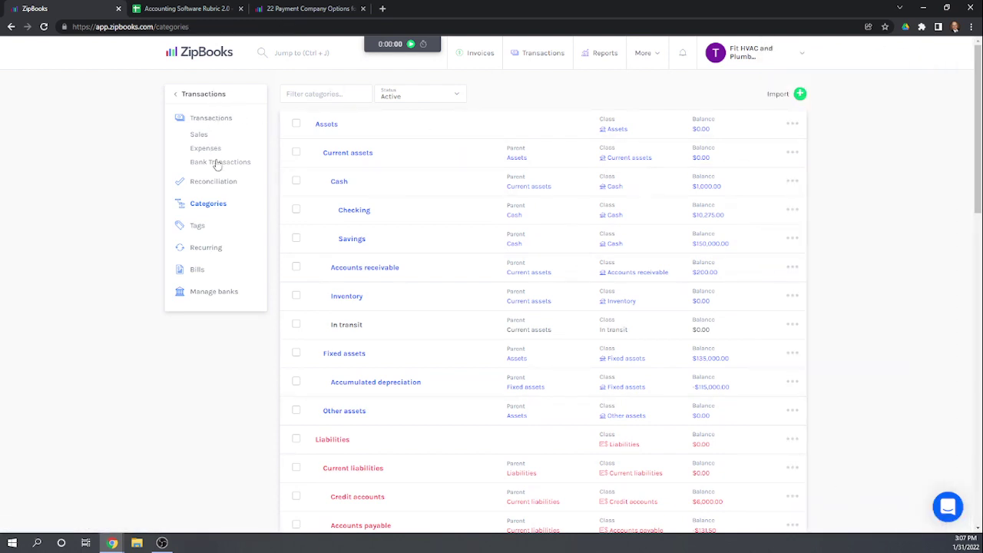
pyautogui.click(217, 183)
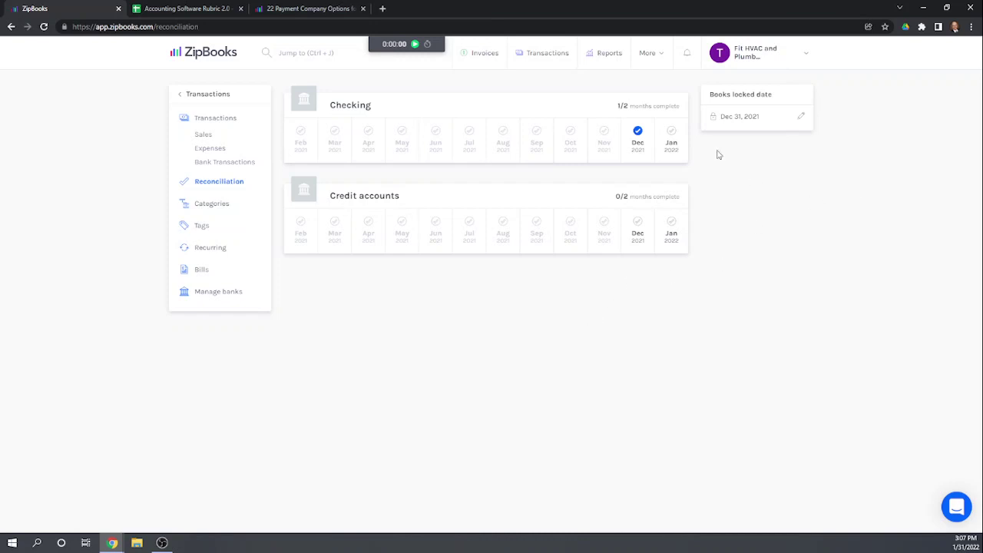
pyautogui.click(672, 145)
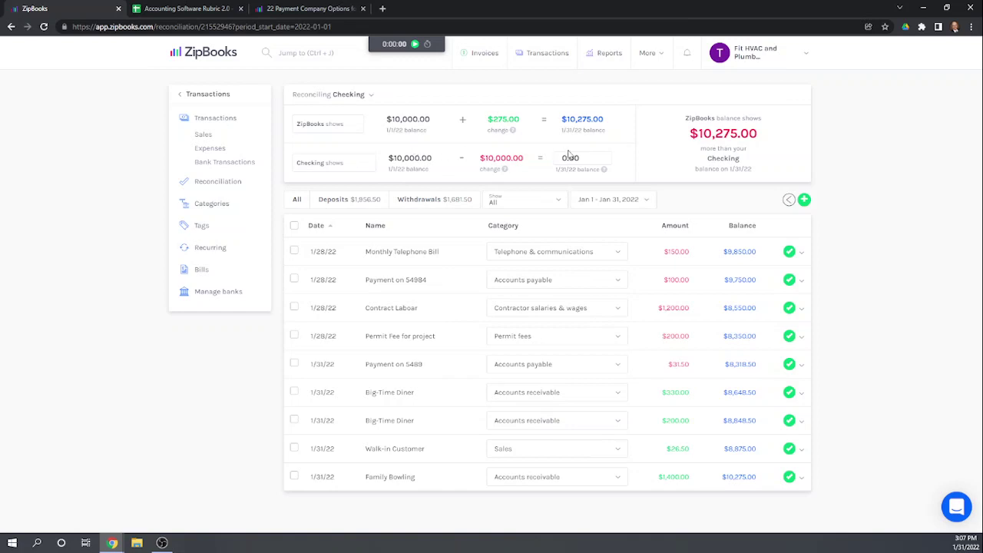
# Enter 11475 as the Checking statement ending balance for 1/31/22
pyautogui.moveTo(593, 157); pyautogui.dragTo(555, 159)
pyautogui.write('11475')
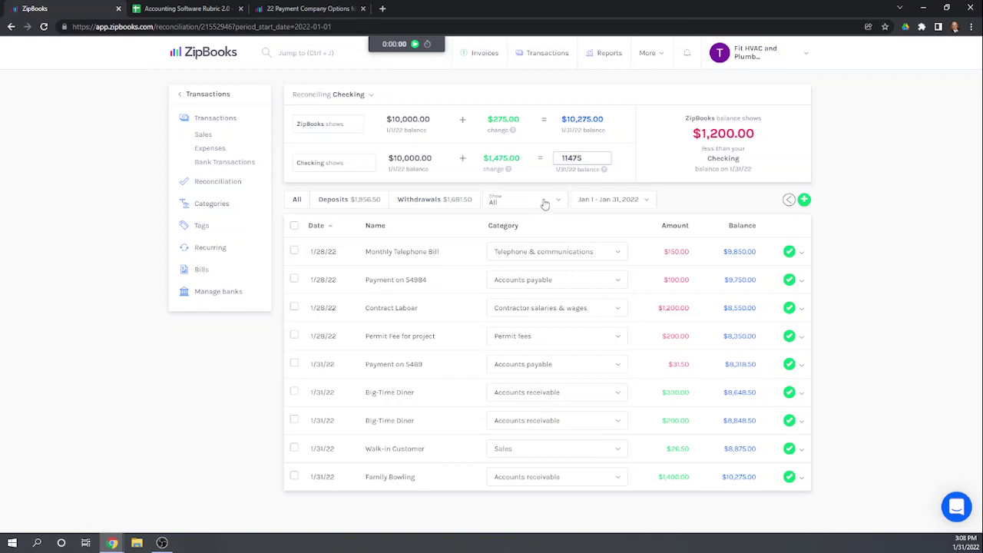
pyautogui.click(866, 153)
# Toggle the $1,200.00 Contract Labour transaction, leaving it unconfirmed so both balances read $11,475.00
pyautogui.click(790, 308)
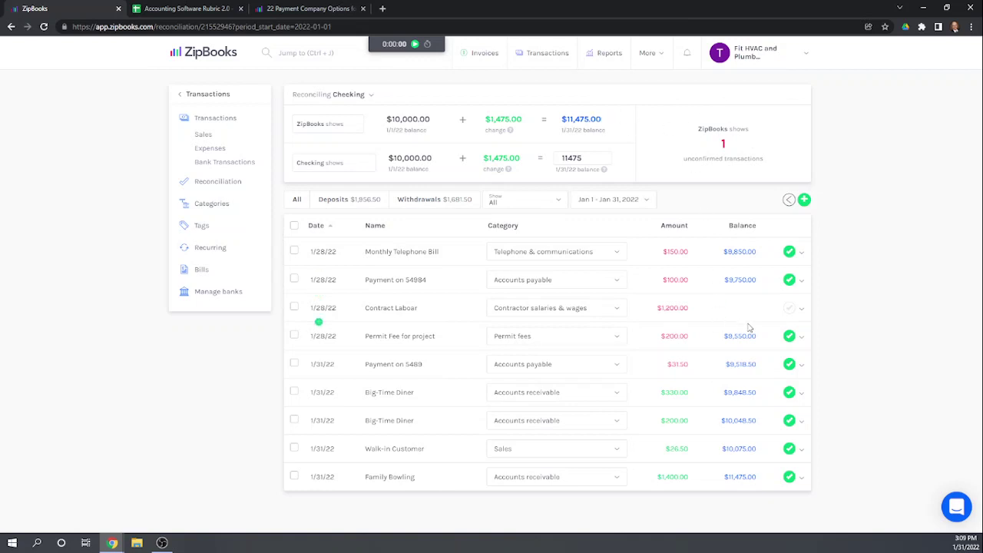
pyautogui.click(789, 309)
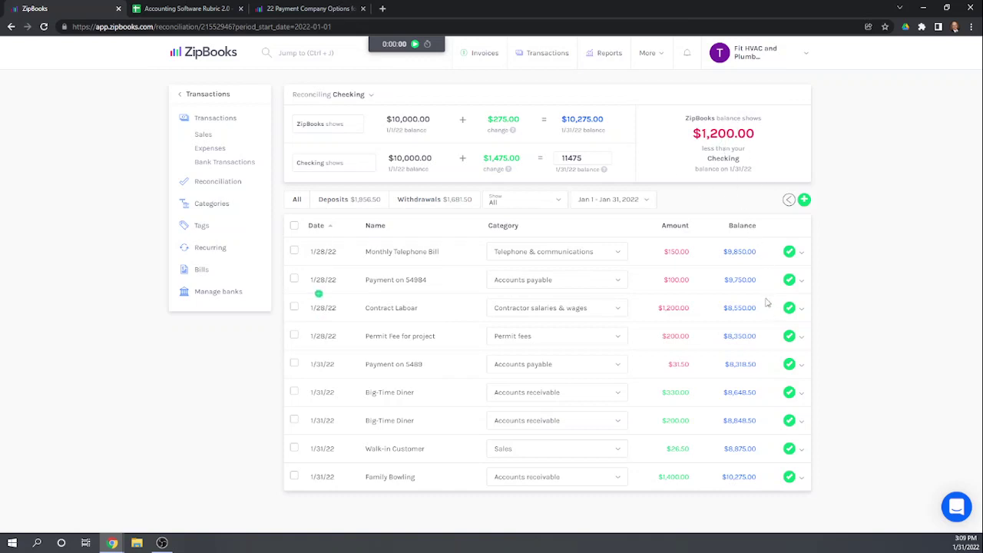
pyautogui.click(788, 308)
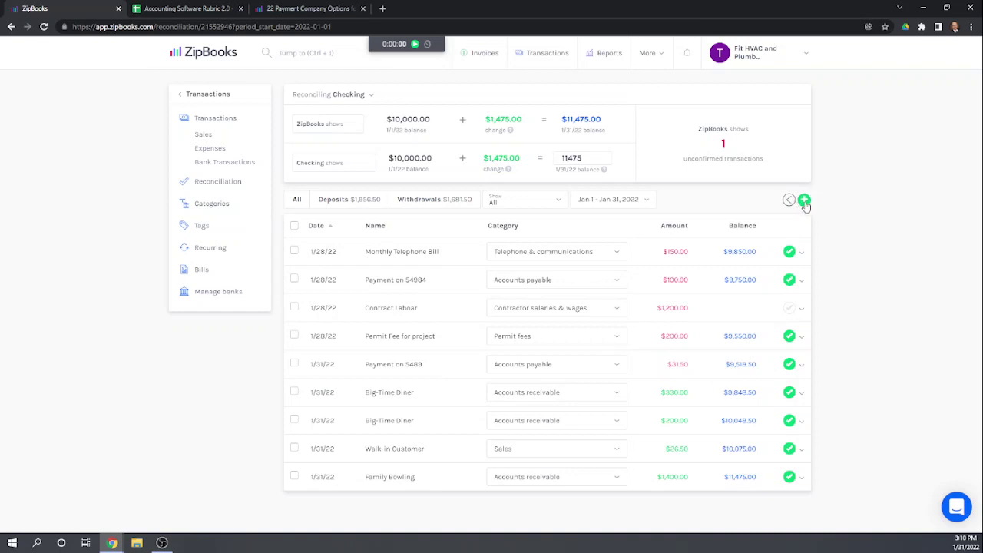
# Return to the reconciliation overview showing Checking at 1/2 months reconciled
pyautogui.moveTo(804, 201)
pyautogui.click(203, 184)
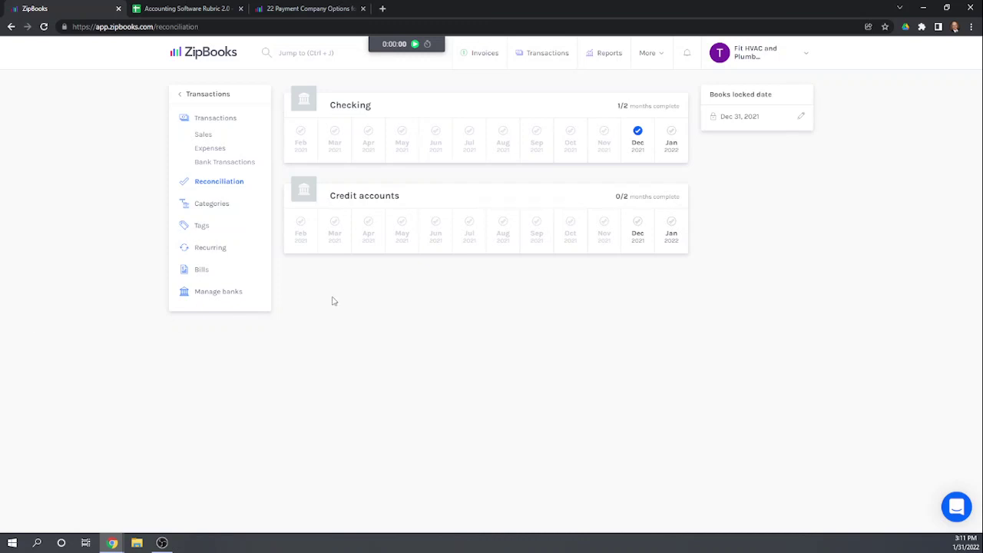
# Go to Manage banks, try connecting a bank account, and cancel the credit card request
pyautogui.click(209, 293)
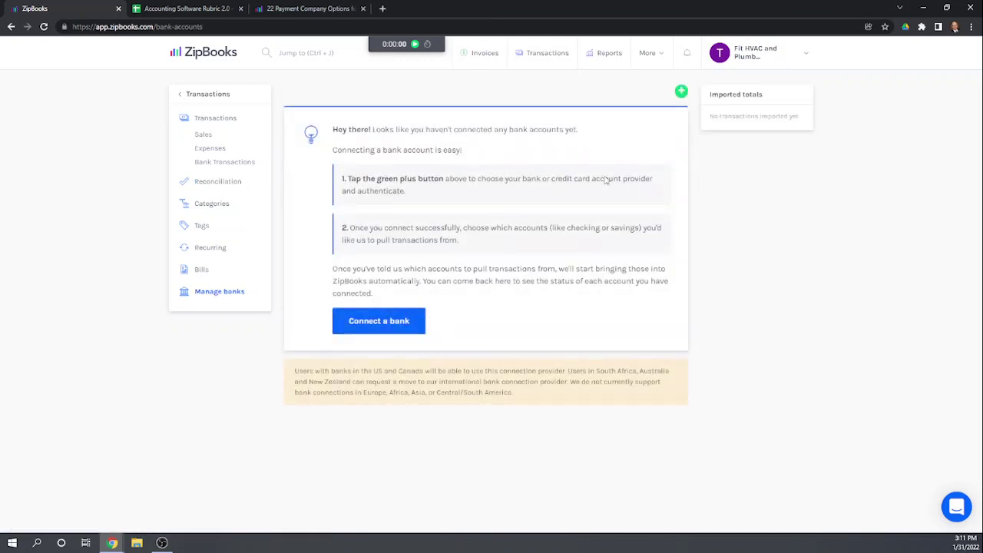
pyautogui.click(396, 319)
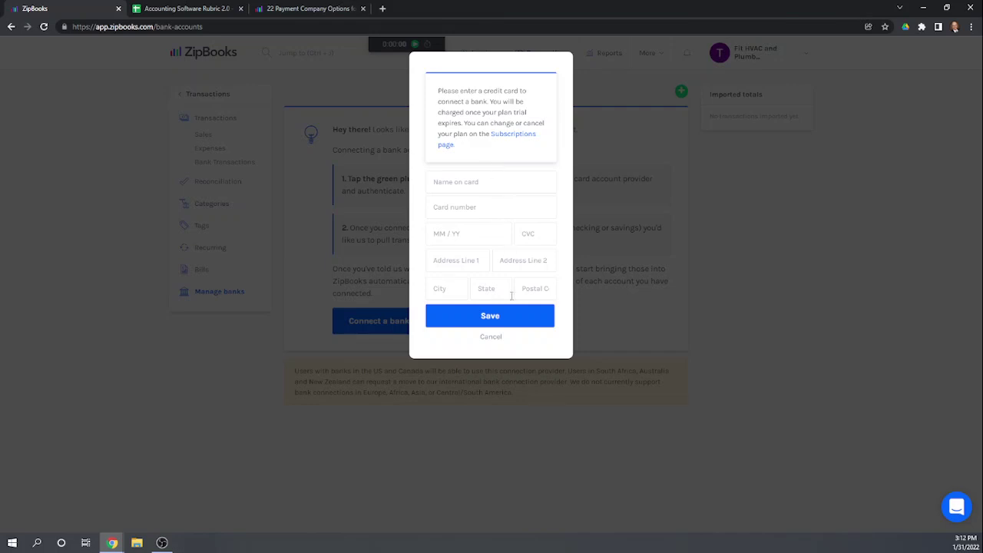
pyautogui.click(491, 338)
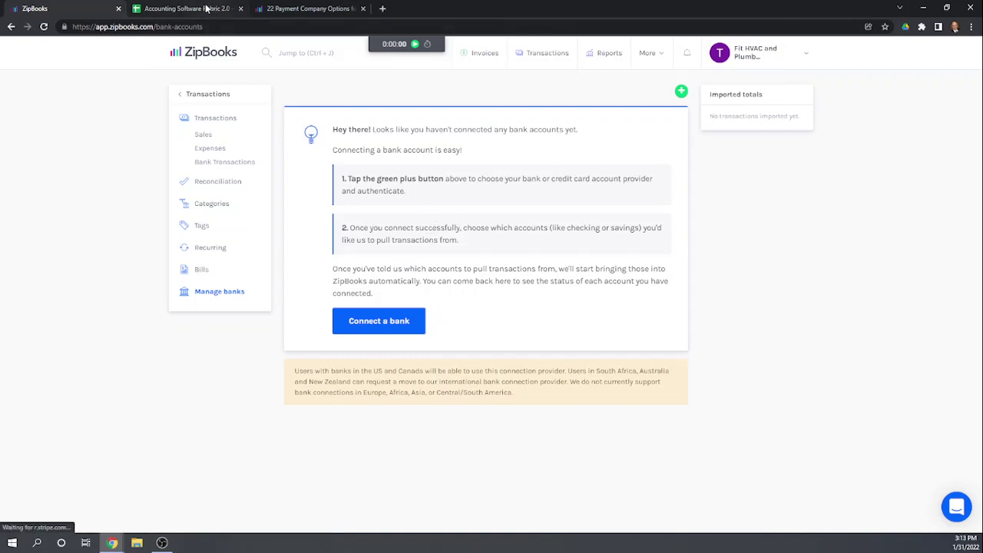
# Score ZipBooks Sophisticated 1 for bank connection in rubric cell Q96, then view the payment-options article
pyautogui.click(183, 8)
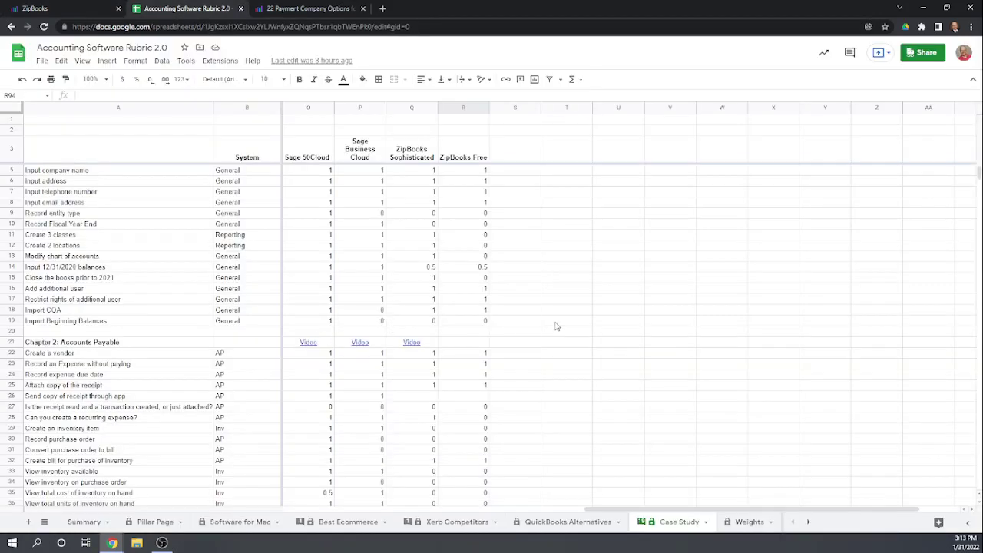
pyautogui.scroll(-20, 587, 230)
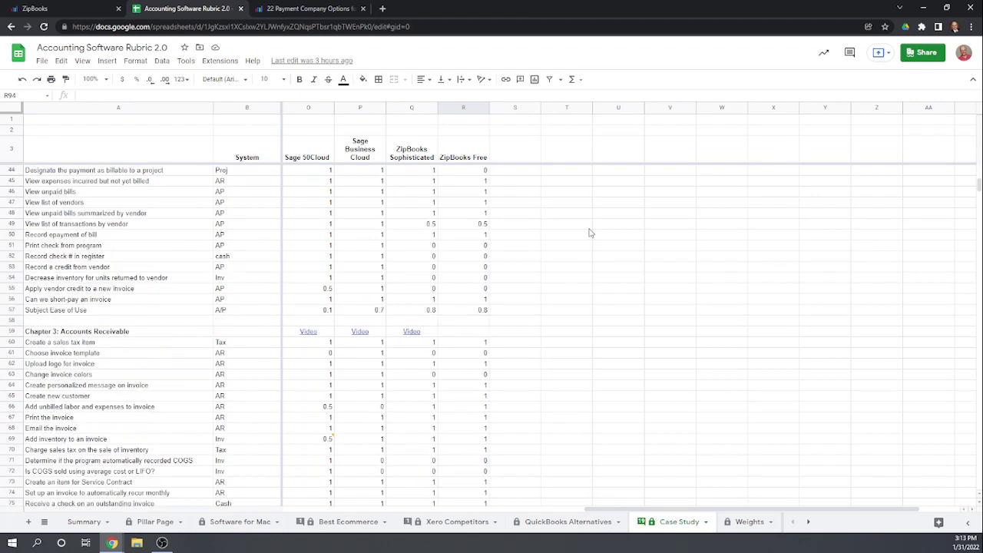
pyautogui.scroll(-3, 592, 234)
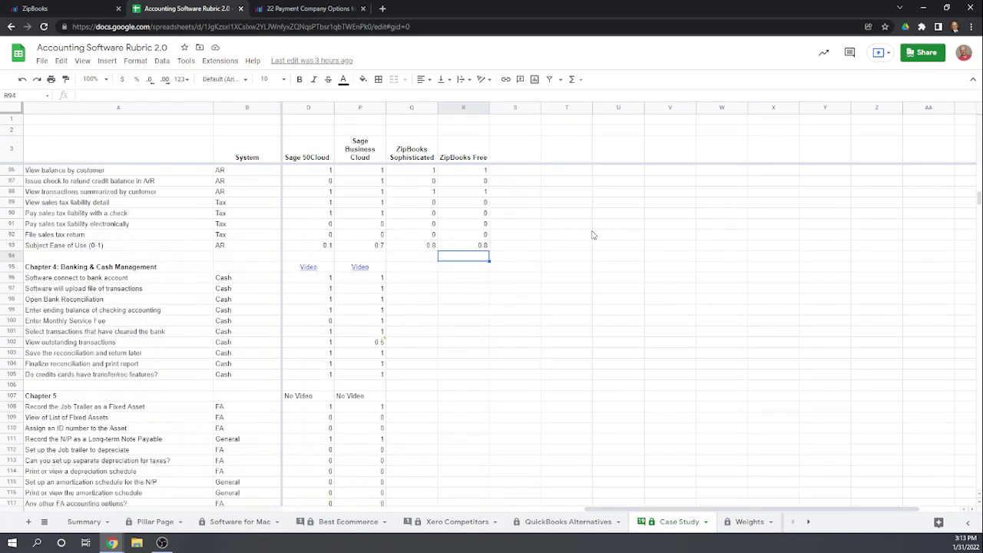
pyautogui.click(404, 281)
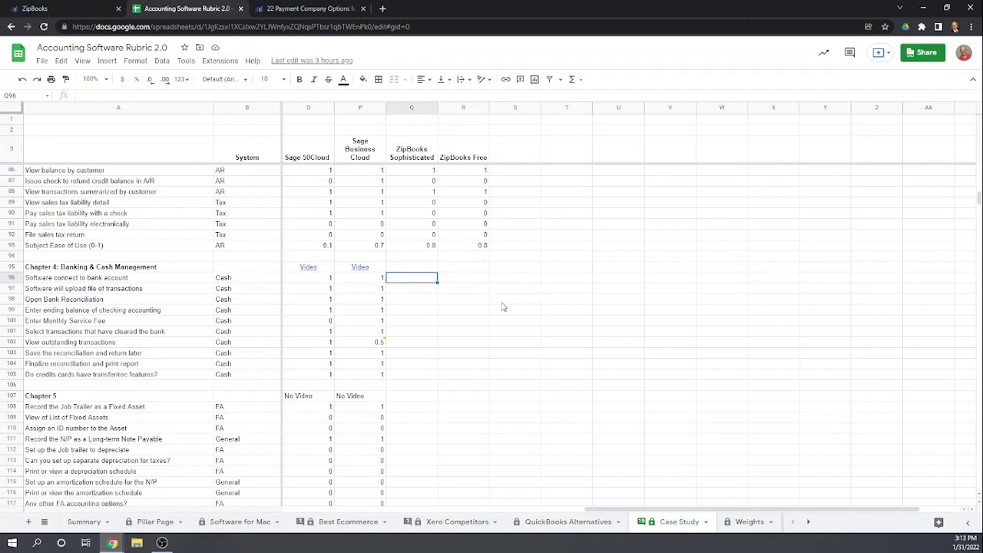
pyautogui.write('1')
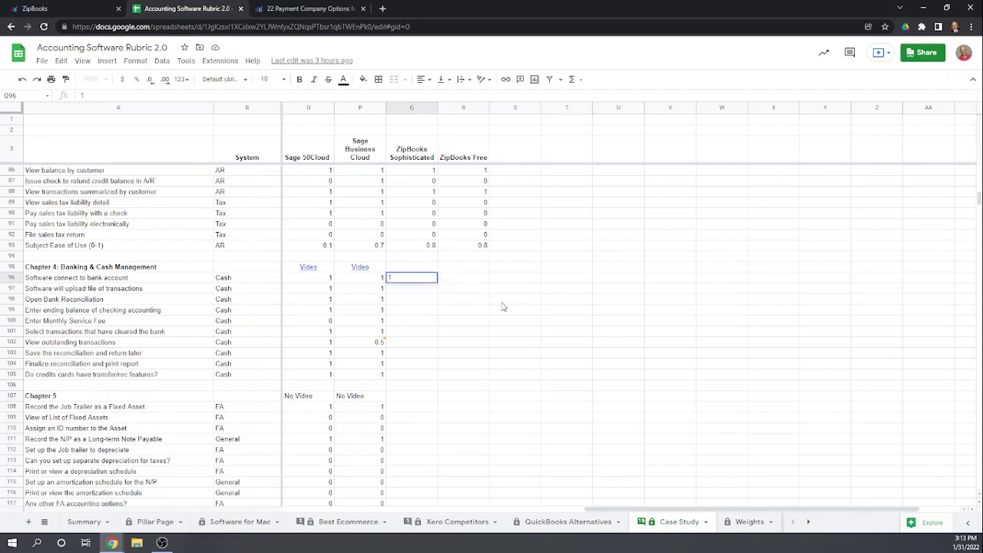
pyautogui.press('Return')
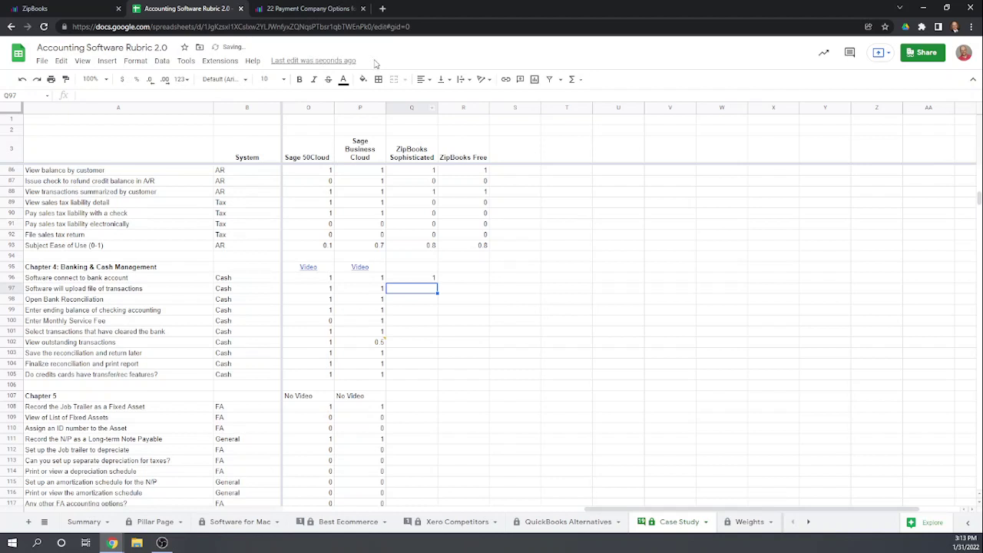
pyautogui.click(281, 11)
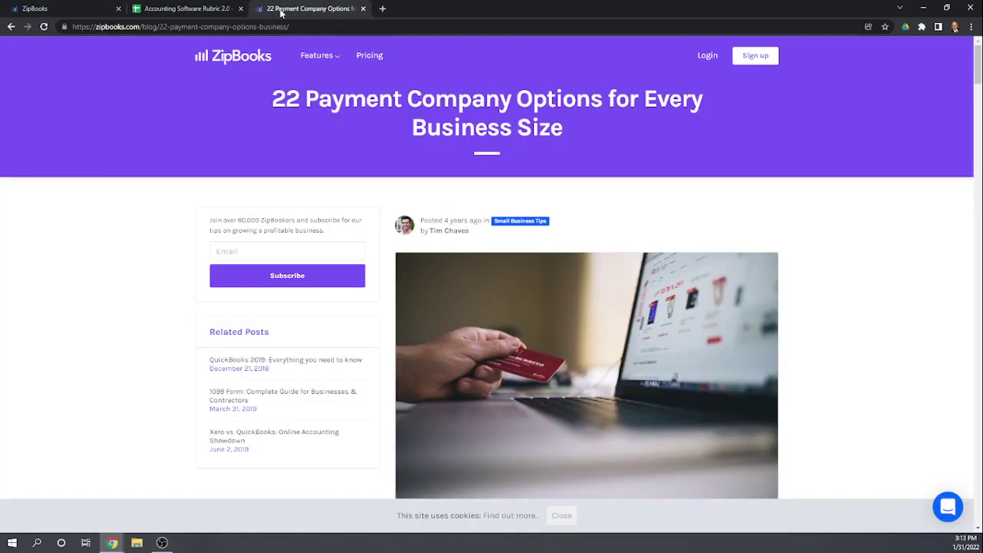
# On ZipBooks Manage banks, try adding a bank again and cancel the card form
pyautogui.click(85, 10)
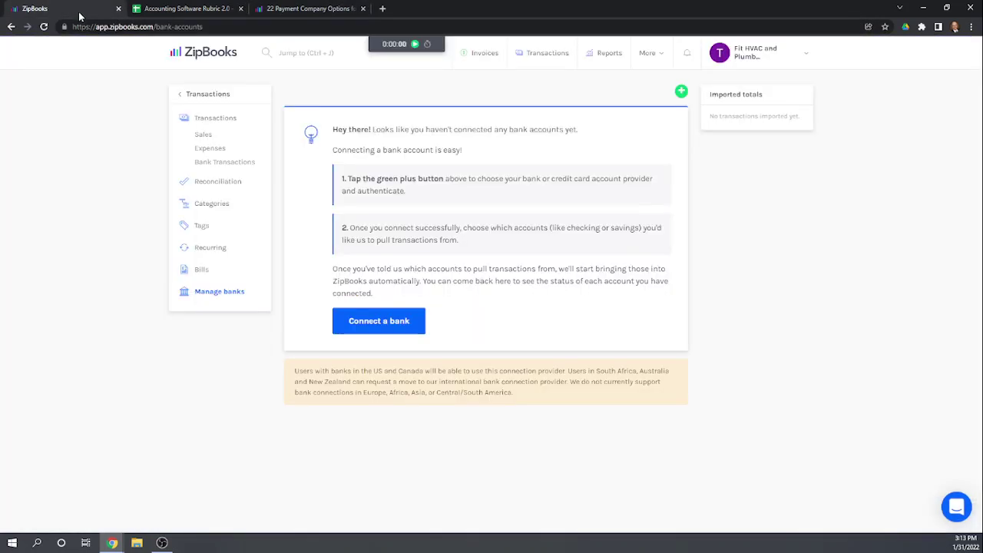
pyautogui.click(681, 93)
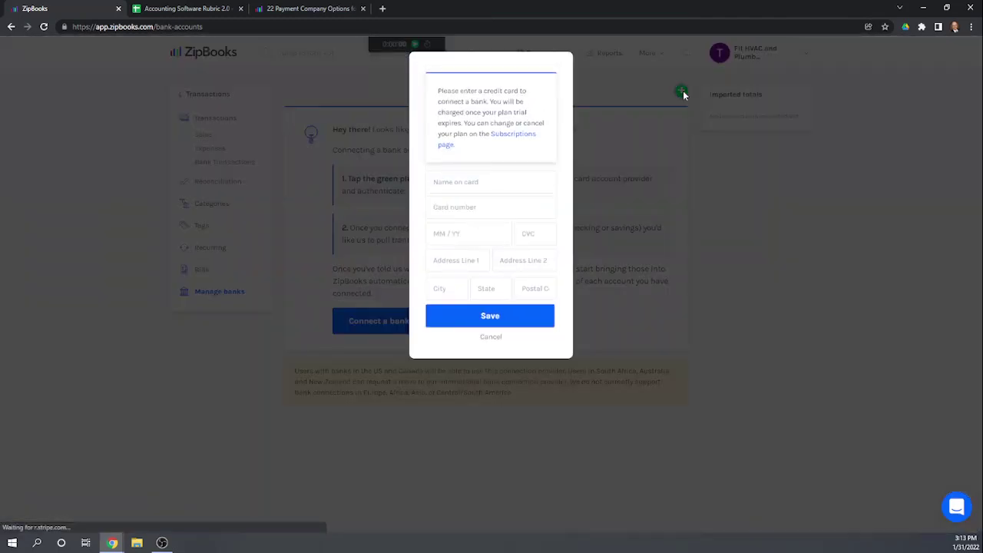
pyautogui.click(492, 337)
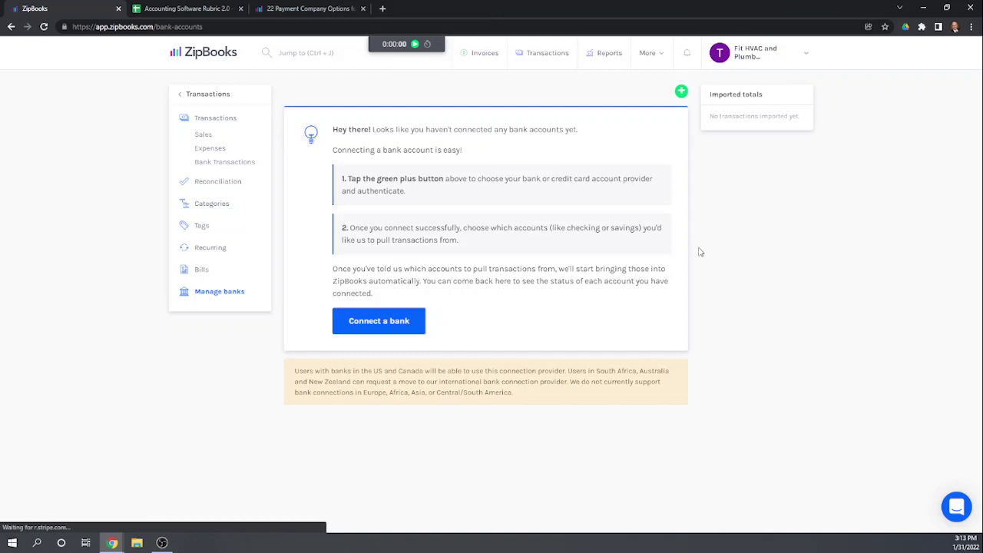
# Enter scores 0, 1, 1, 1, 1 in Q97:Q101, from file upload through selecting cleared transactions
pyautogui.click(191, 10)
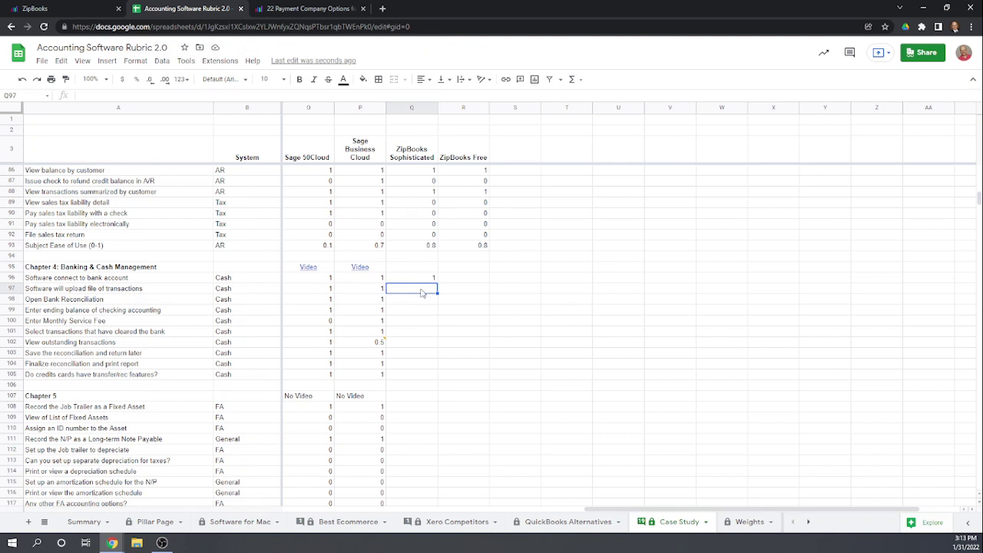
pyautogui.write('0')
pyautogui.press('Return')
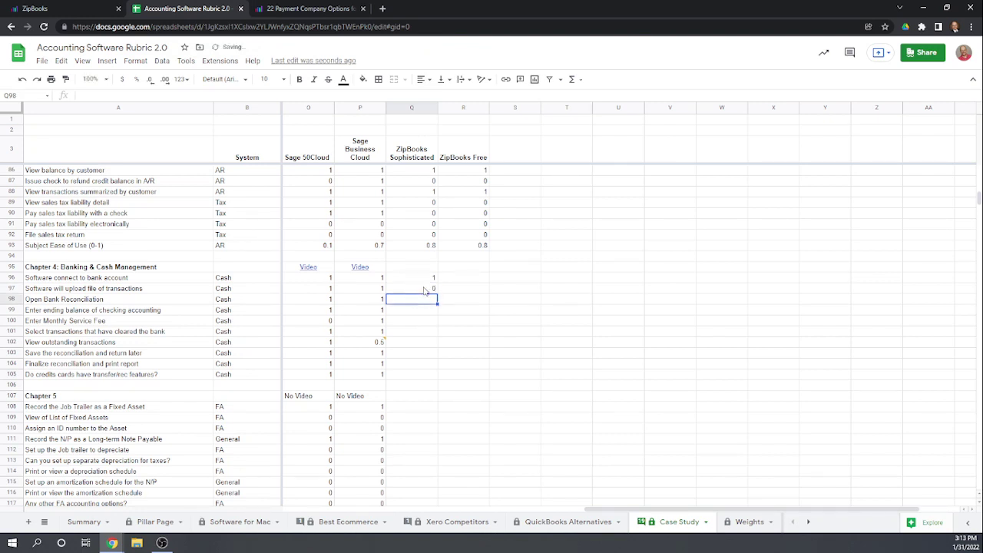
pyautogui.write('1')
pyautogui.press('Return')
pyautogui.write('1')
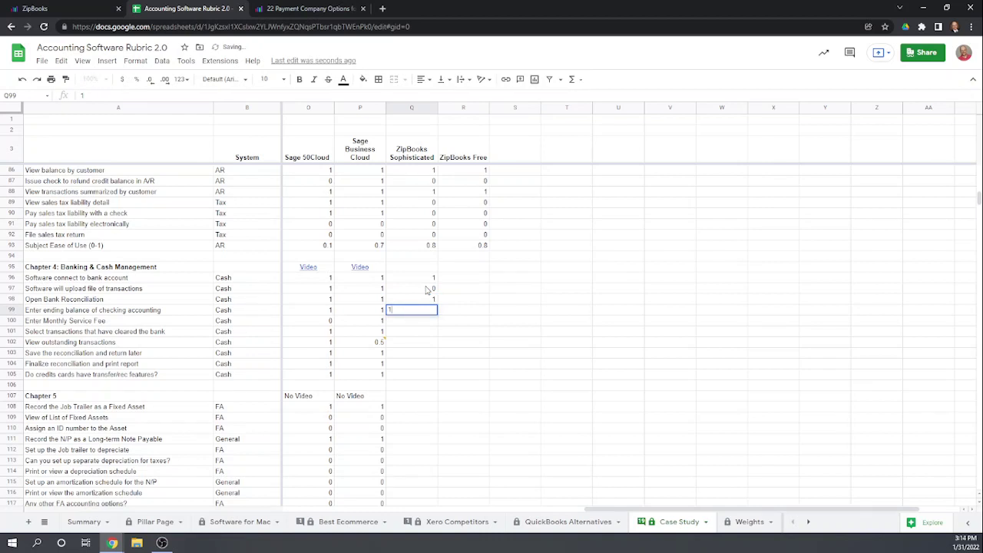
pyautogui.press('Return')
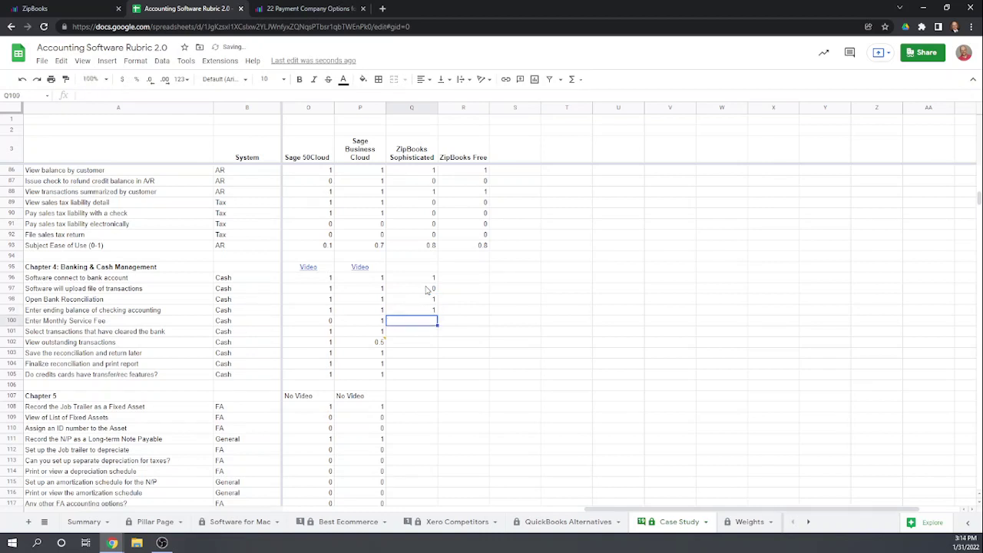
pyautogui.write('1')
pyautogui.press('Return')
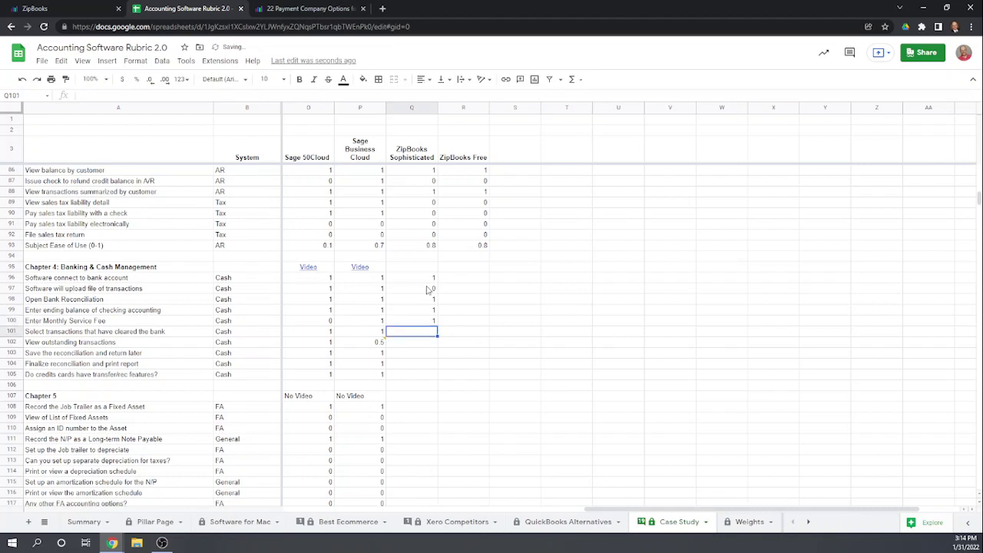
pyautogui.write('1')
pyautogui.press('Return')
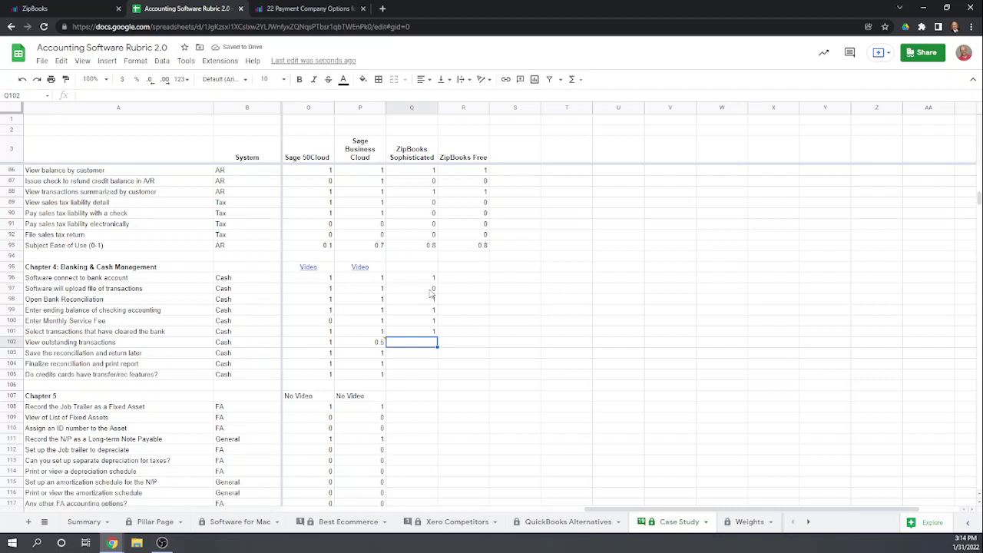
# Enter scores 0.5, 1, 0, 1 in Q102:Q105, from outstanding transactions through credit card transfers
pyautogui.write('.5')
pyautogui.press('Return')
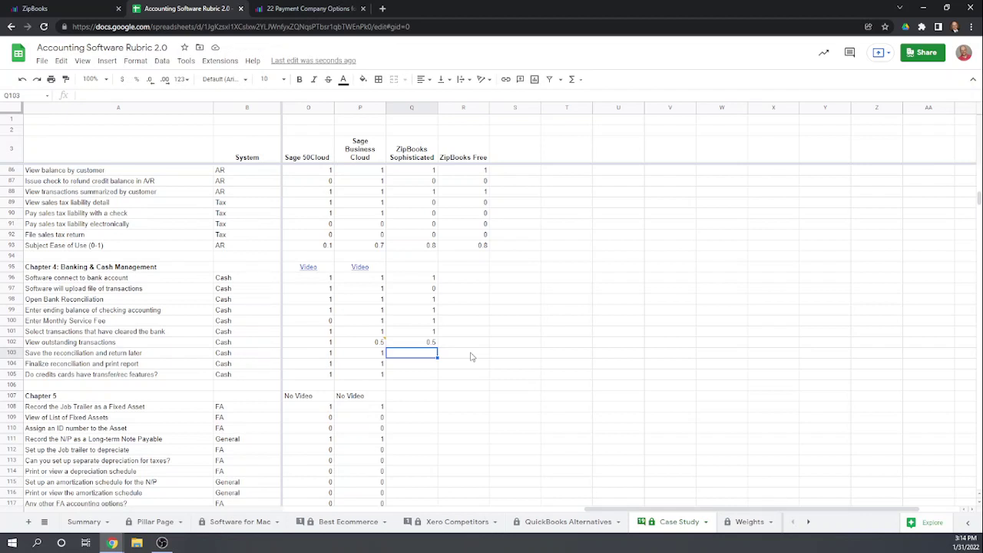
pyautogui.write('1')
pyautogui.press('Return')
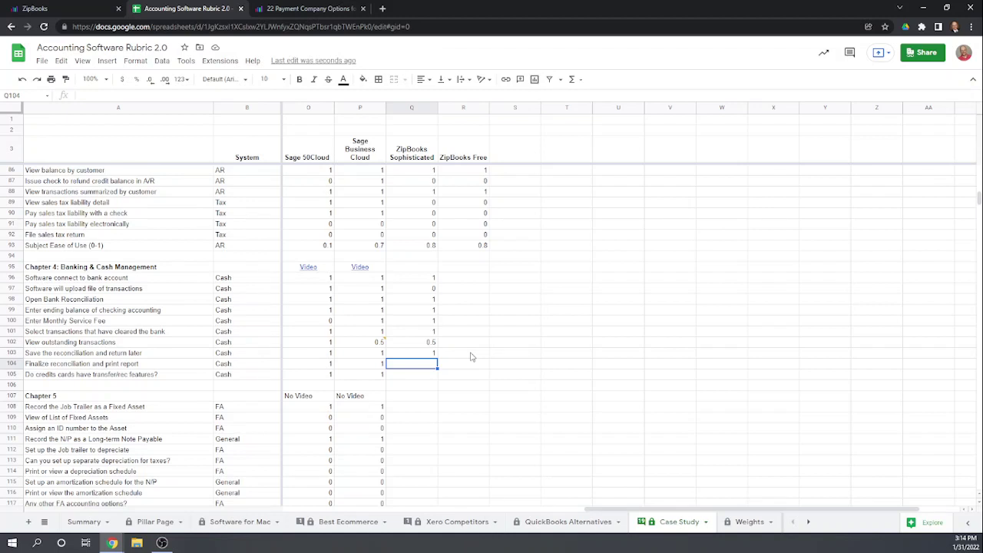
pyautogui.write('0')
pyautogui.press('Return')
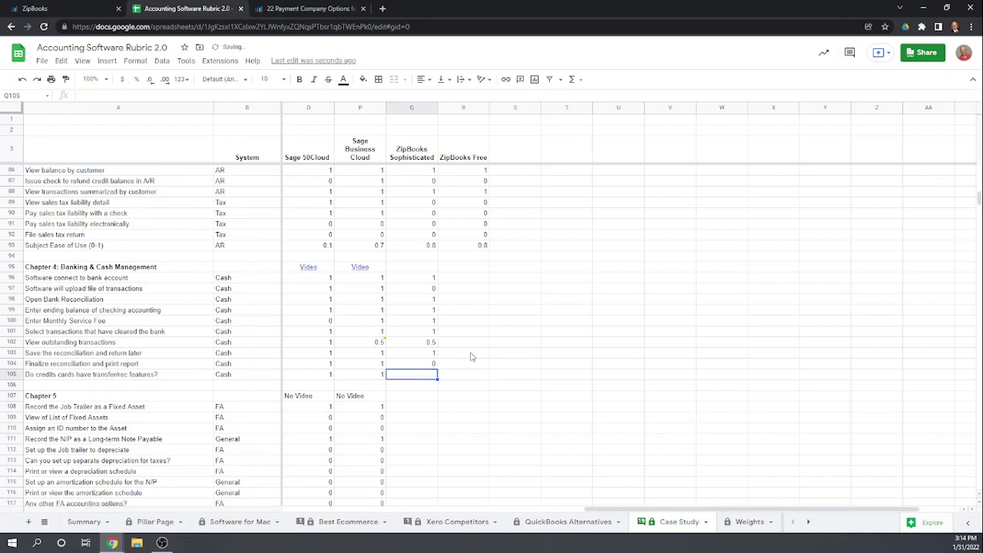
pyautogui.write('1')
pyautogui.press('Return')
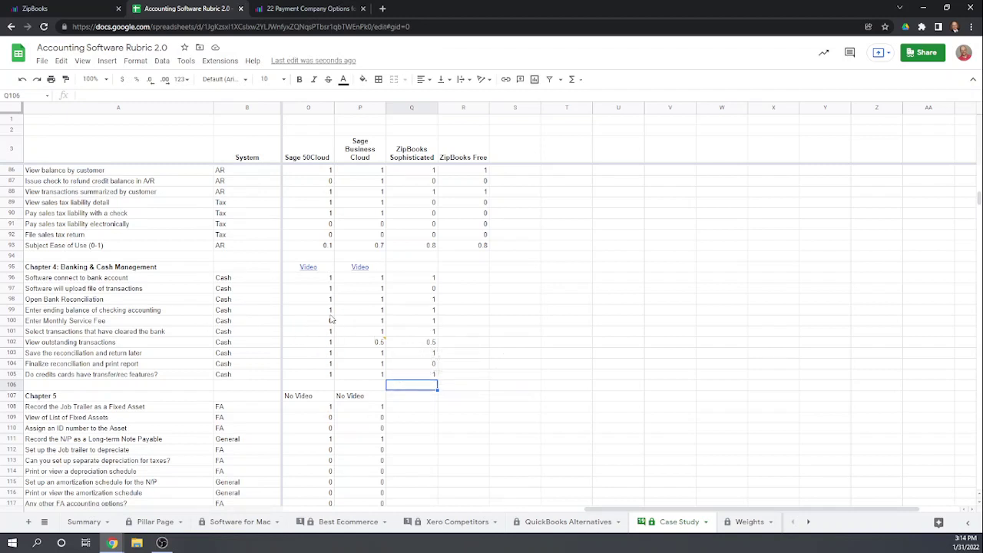
# Switch back to the ZipBooks Manage banks page showing no connected bank accounts
pyautogui.click(81, 13)
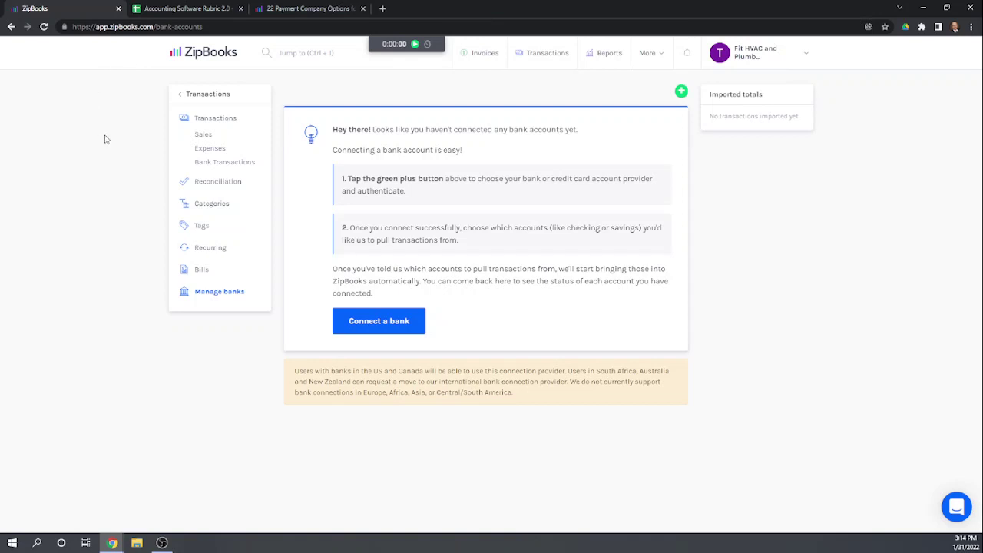